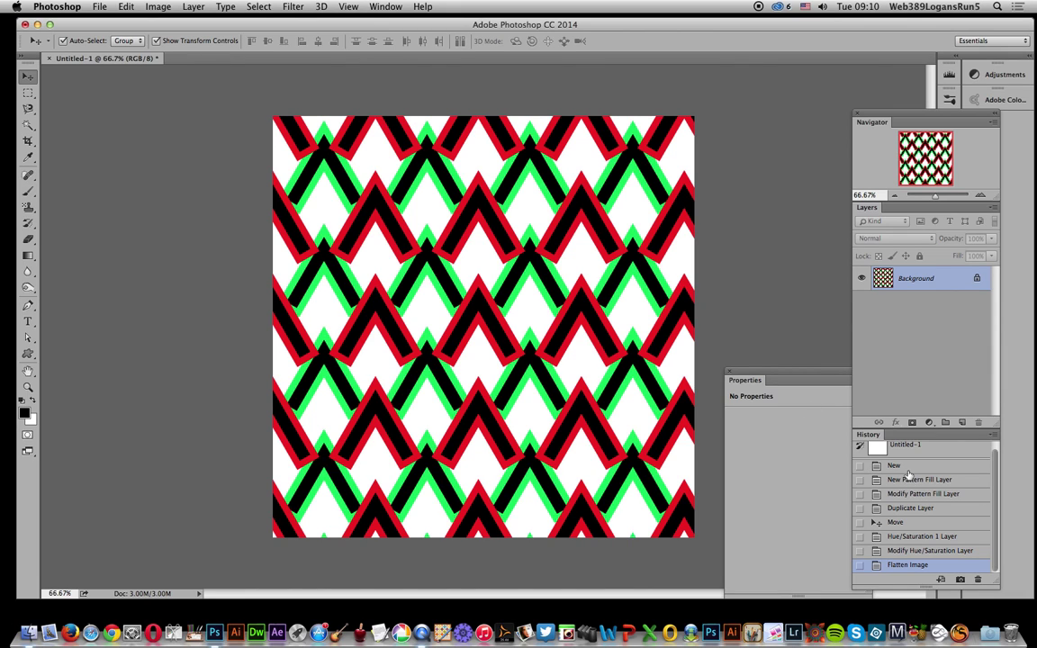
# - Return to the 'New' history state, leaving a blank white canvas
pyautogui.click(907, 468)
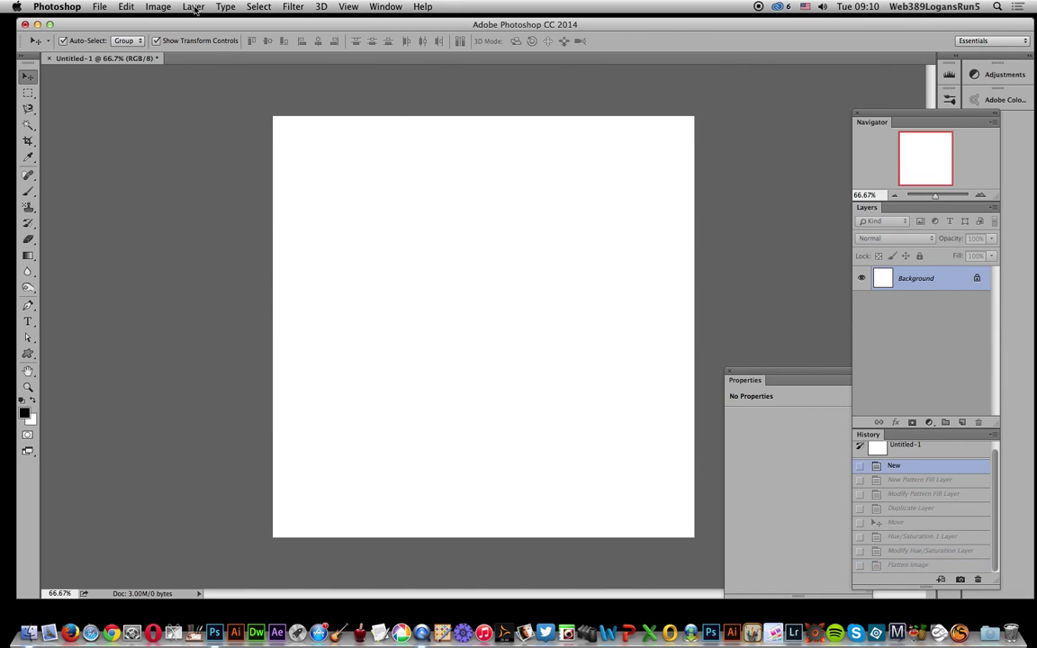
# - Add a Pattern Fill 1 layer tiling the red-and-black chevron pattern at 25% scale
pyautogui.click(194, 8)
pyautogui.moveTo(239, 119)
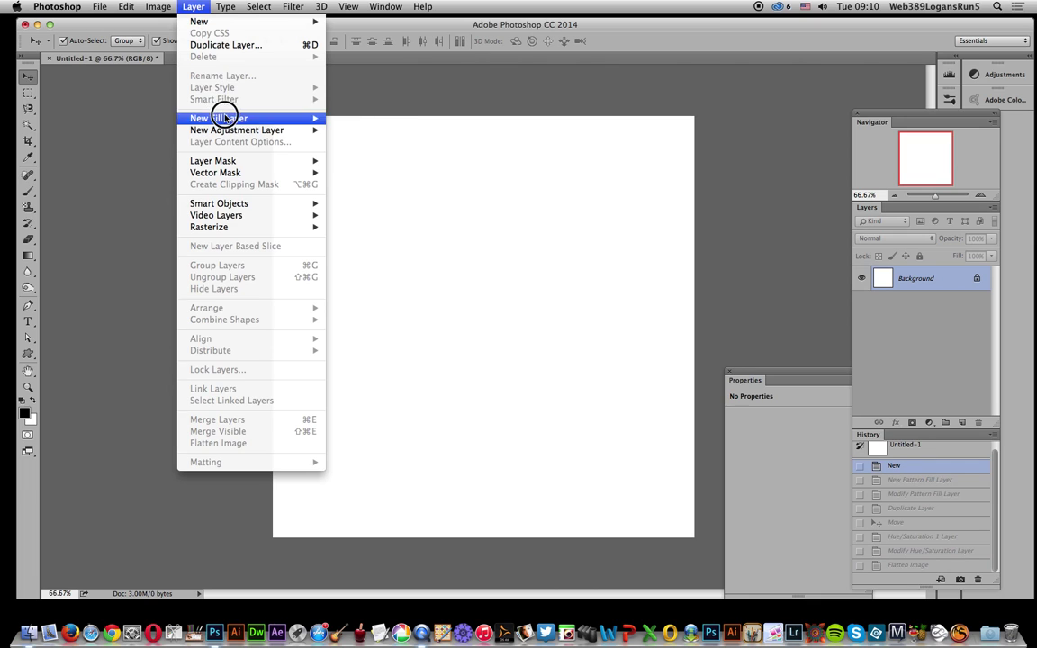
pyautogui.moveTo(305, 132)
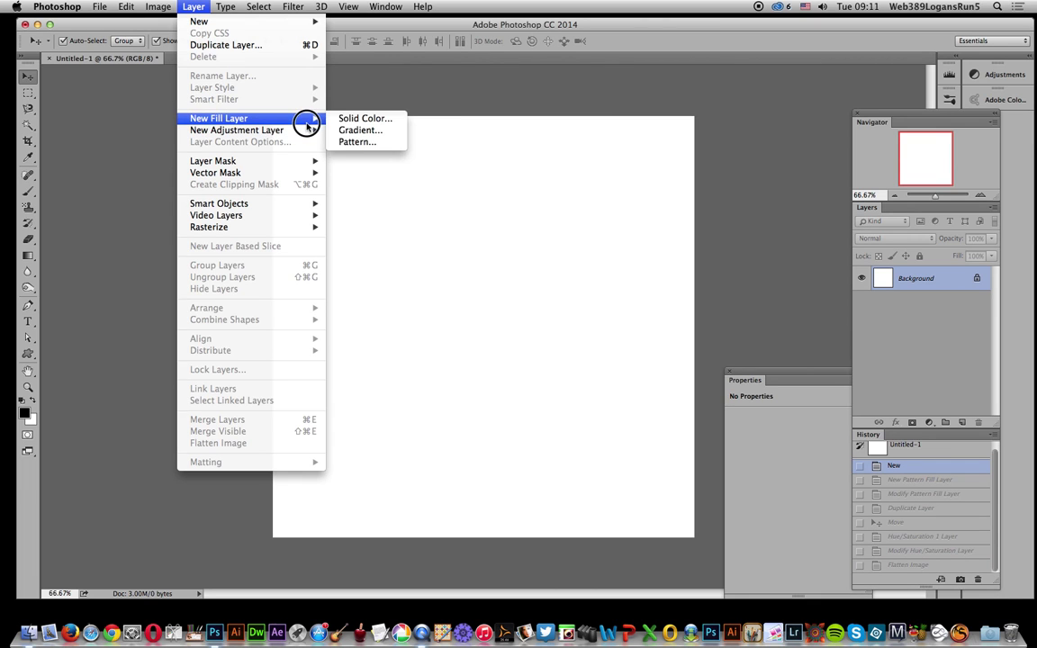
pyautogui.click(351, 144)
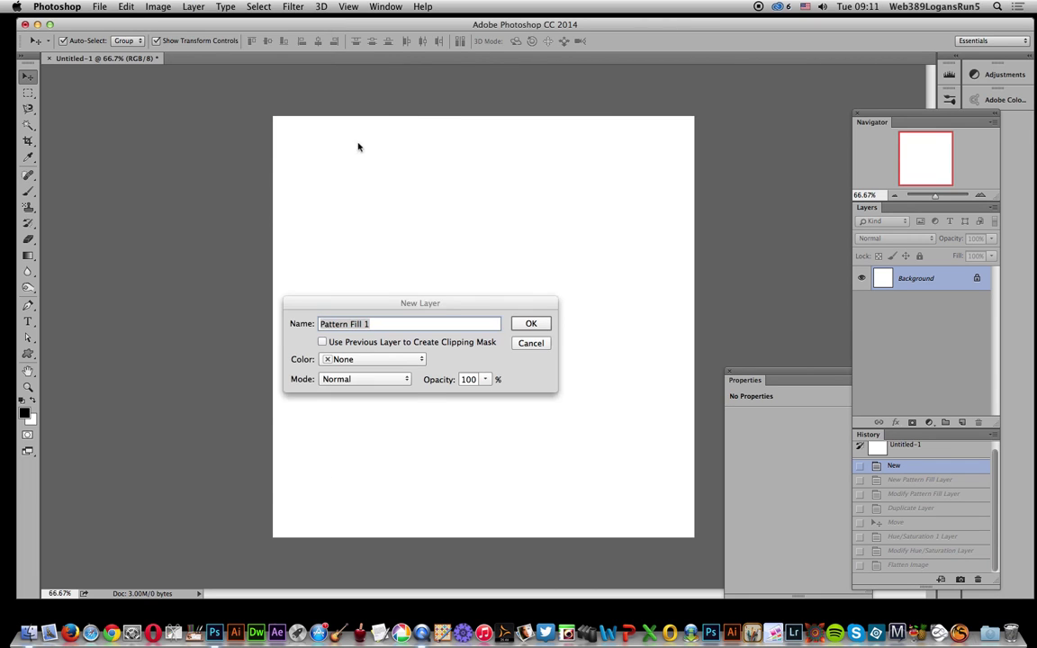
pyautogui.click(541, 324)
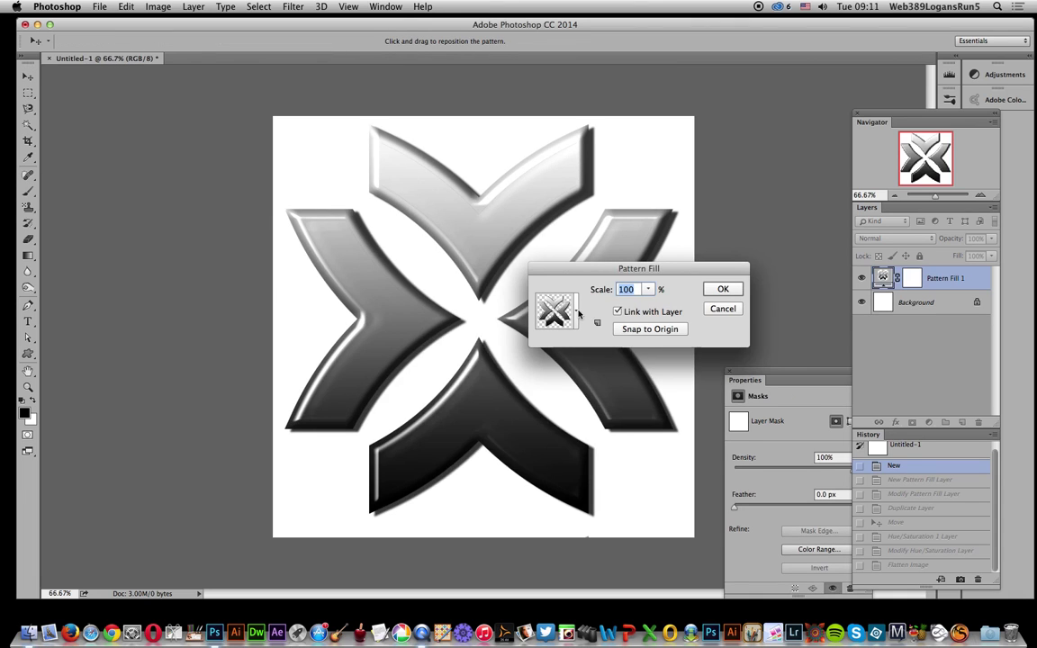
pyautogui.click(555, 322)
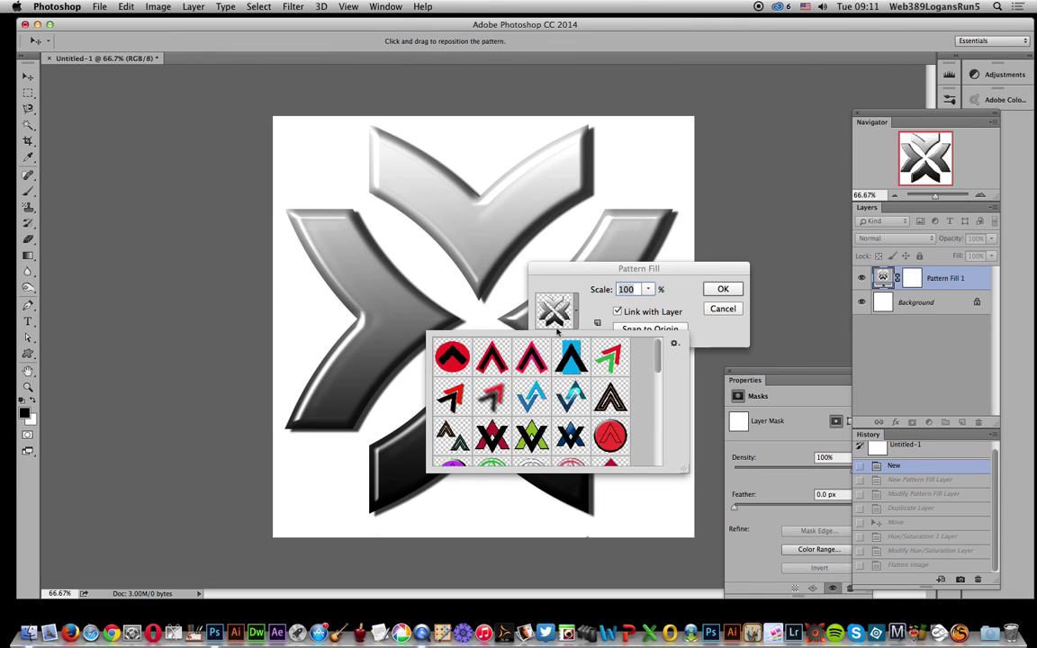
pyautogui.click(492, 356)
pyautogui.click(557, 248)
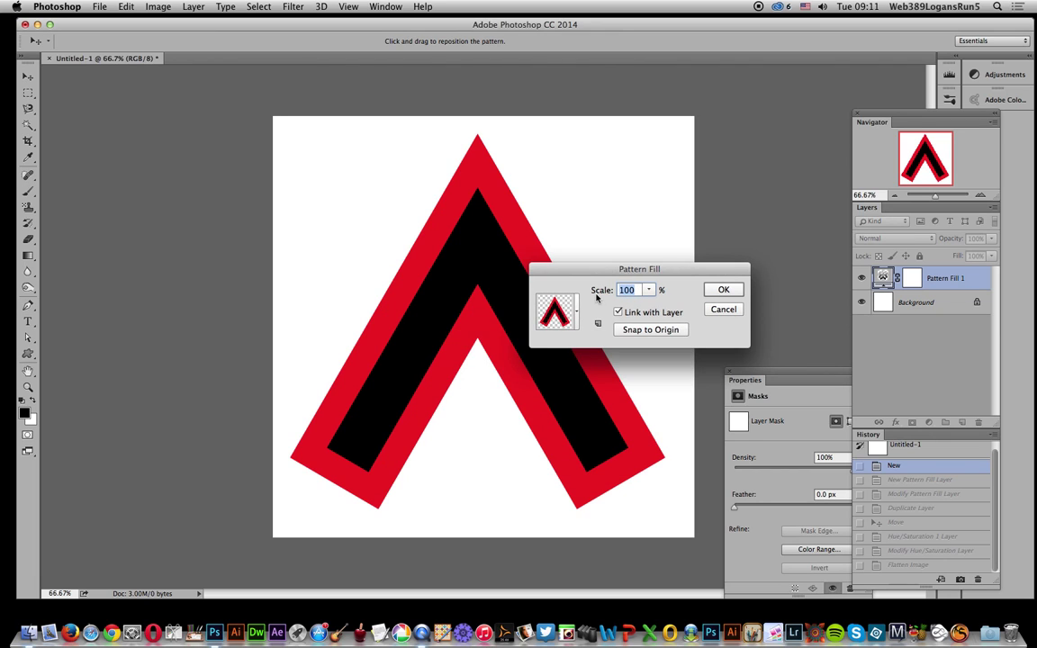
pyautogui.write('25')
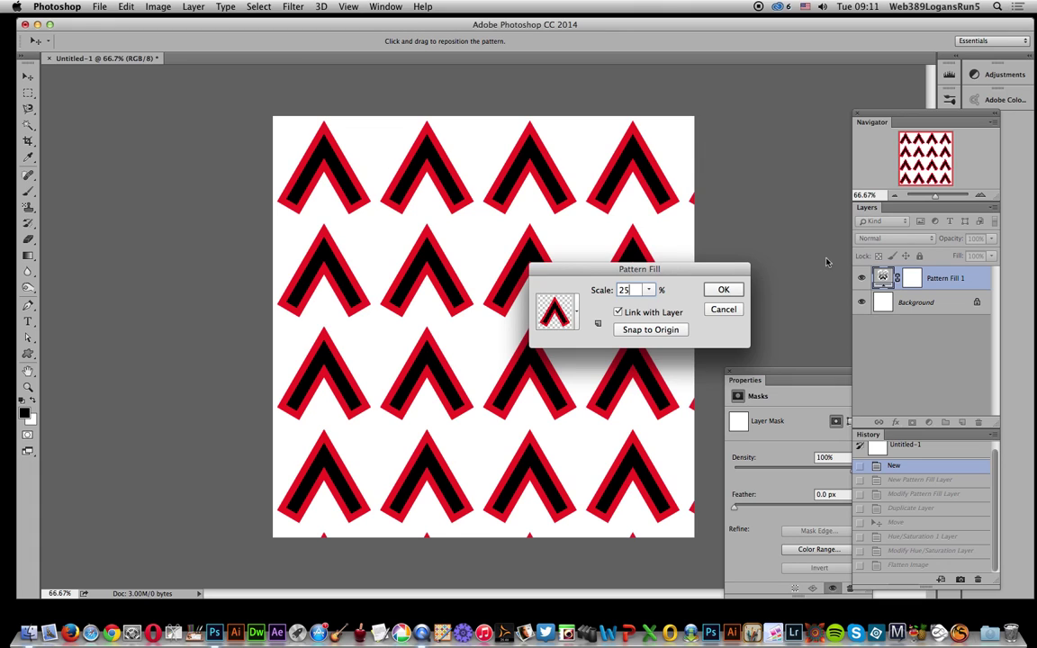
pyautogui.click(724, 290)
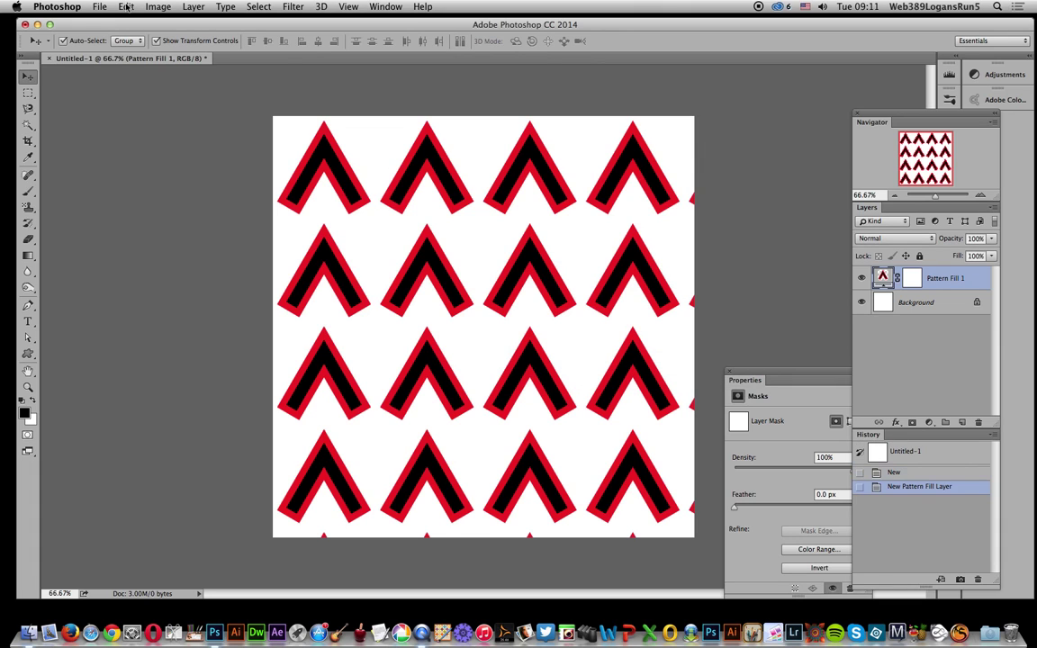
# - Duplicate Pattern Fill 1 and shift the copy about -96/-48 px so chevrons interlock
pyautogui.click(194, 7)
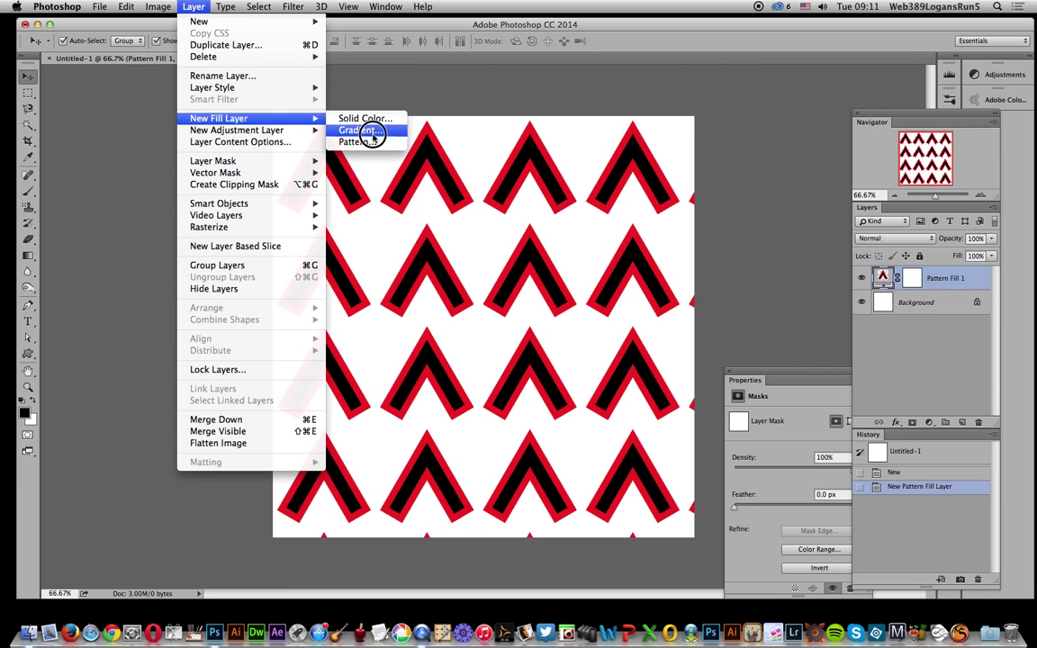
pyautogui.click(240, 49)
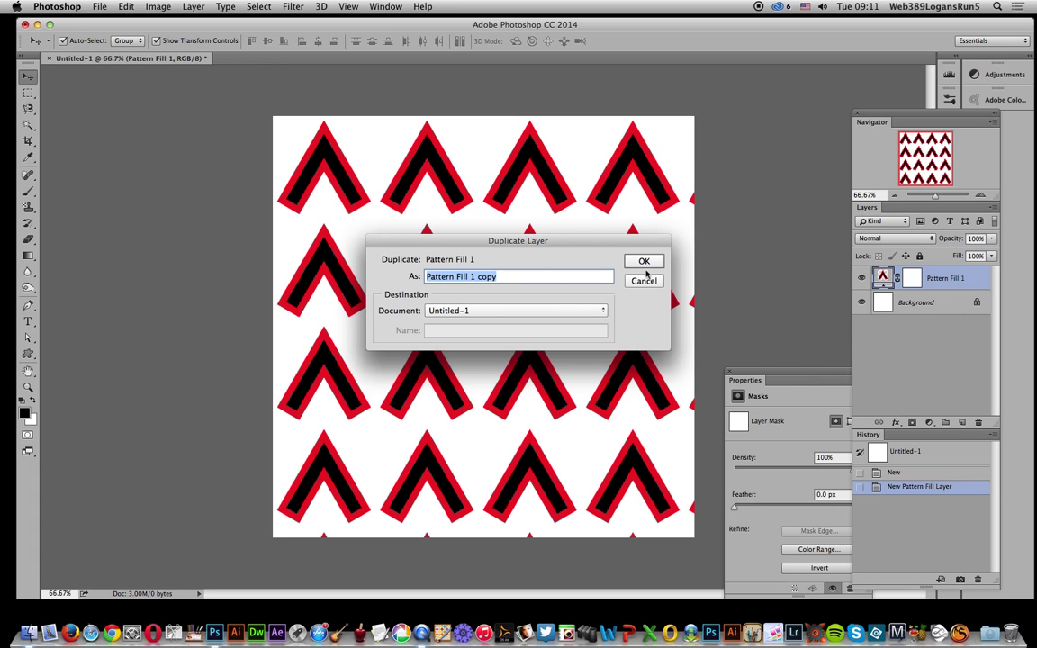
pyautogui.click(643, 262)
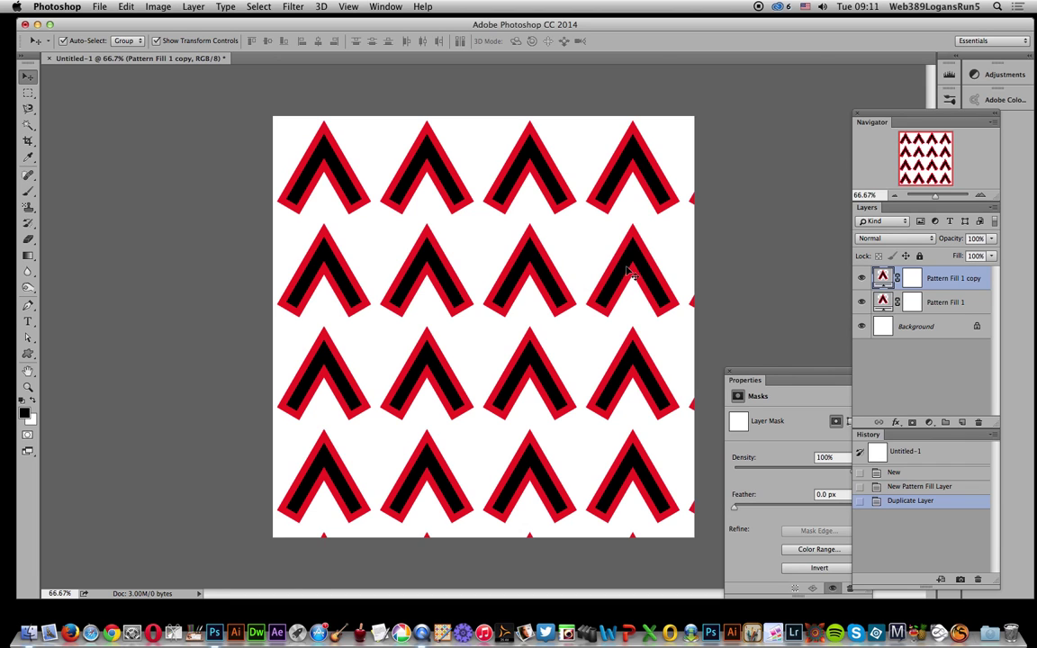
pyautogui.moveTo(627, 266); pyautogui.dragTo(608, 211)
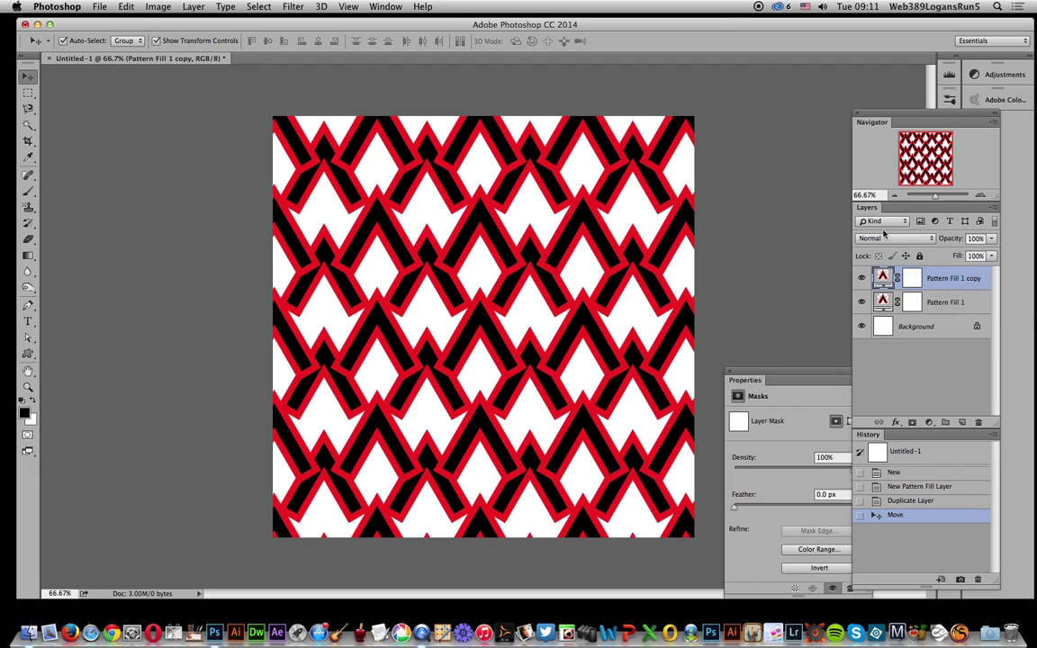
# - Add a Hue/Saturation 1 adjustment above Pattern Fill 1 with hue set to -104
pyautogui.click(946, 307)
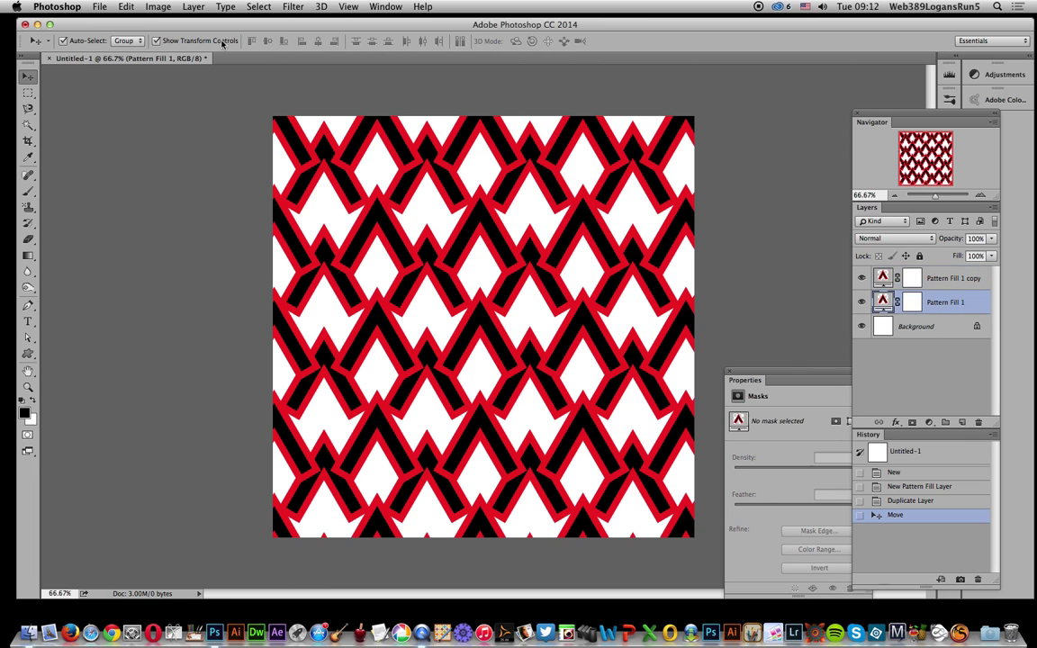
pyautogui.click(194, 7)
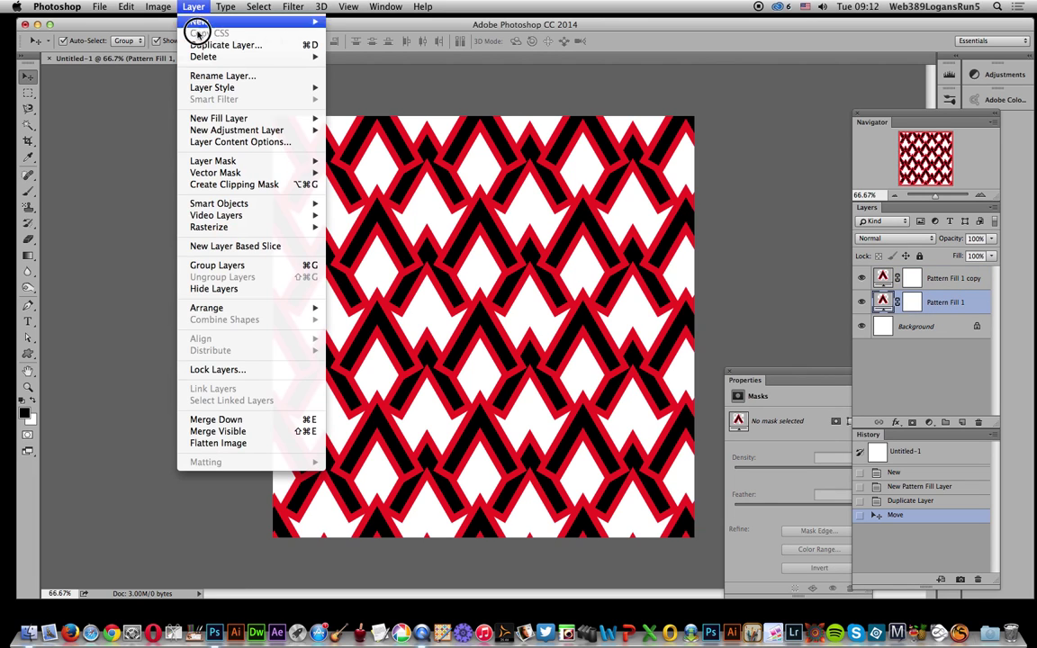
pyautogui.moveTo(209, 133)
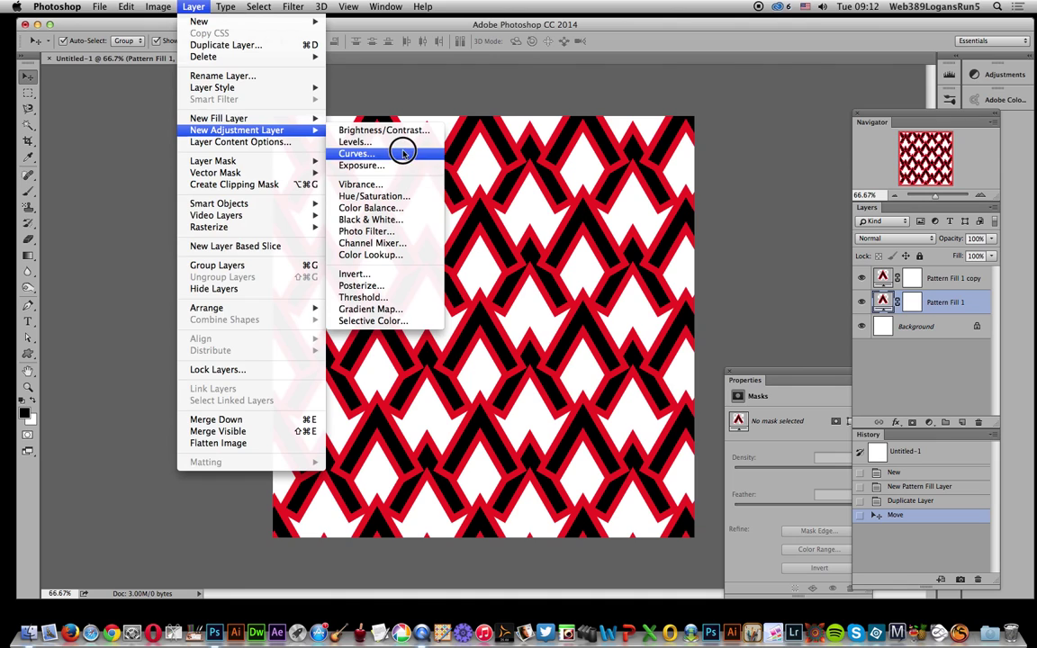
pyautogui.click(396, 197)
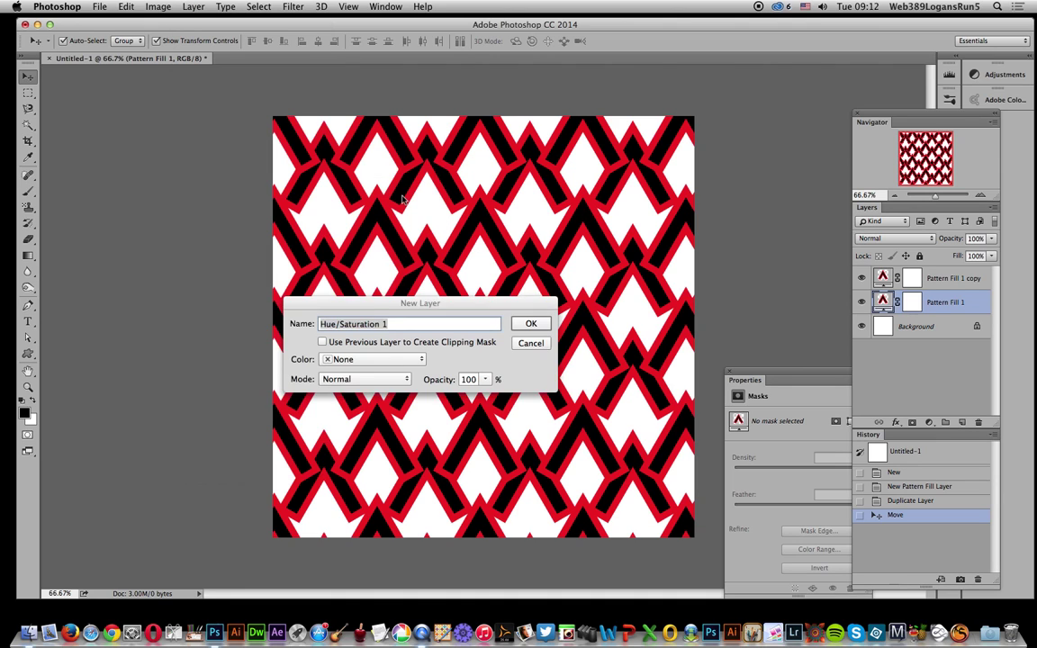
pyautogui.click(534, 326)
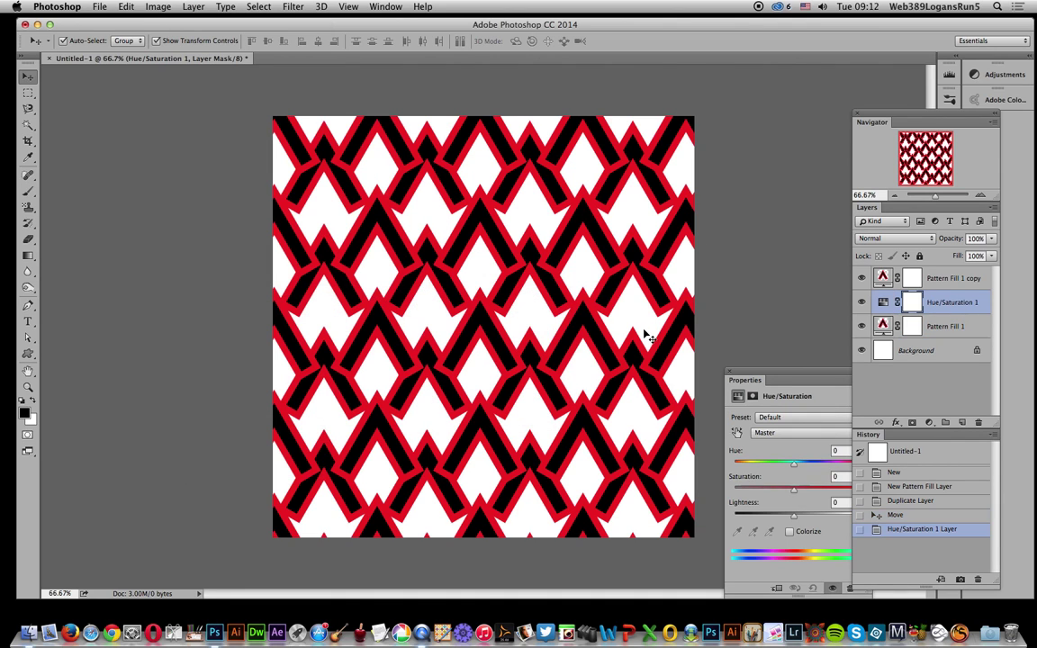
pyautogui.moveTo(792, 465); pyautogui.dragTo(753, 464)
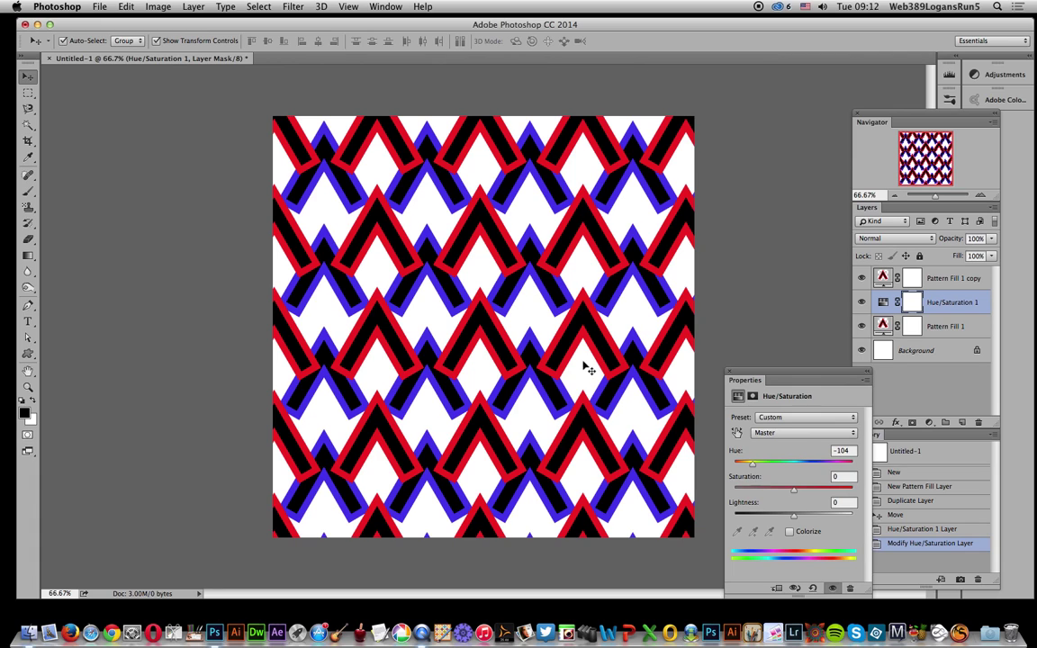
pyautogui.click(957, 282)
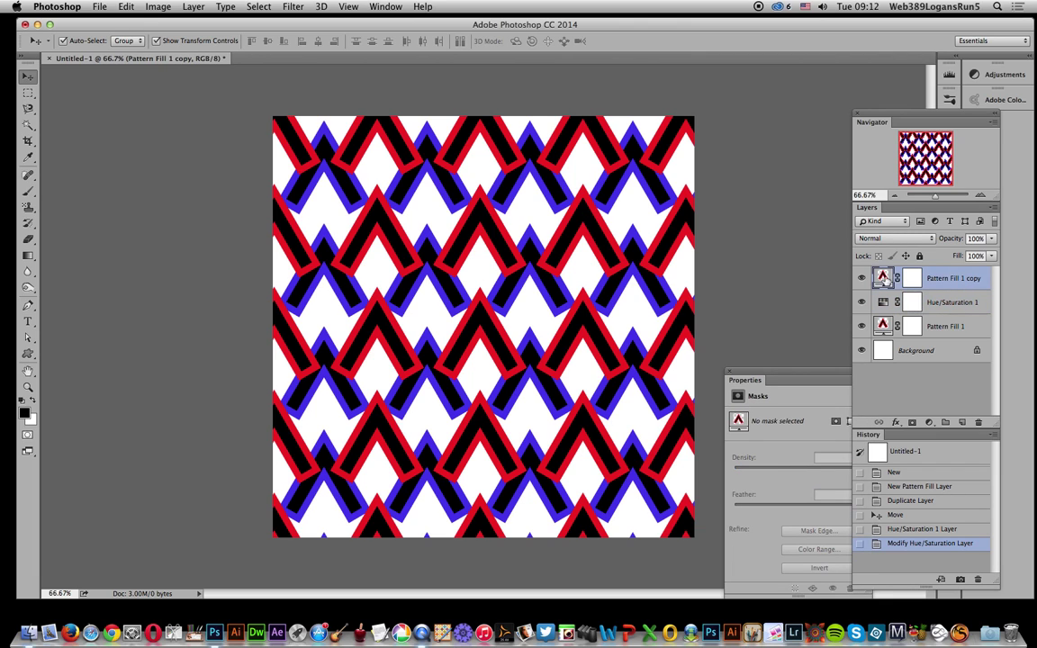
# - Reopen the copy layer's pattern fill and preview various chevron, X, V and circle patterns
pyautogui.doubleClick(883, 278)
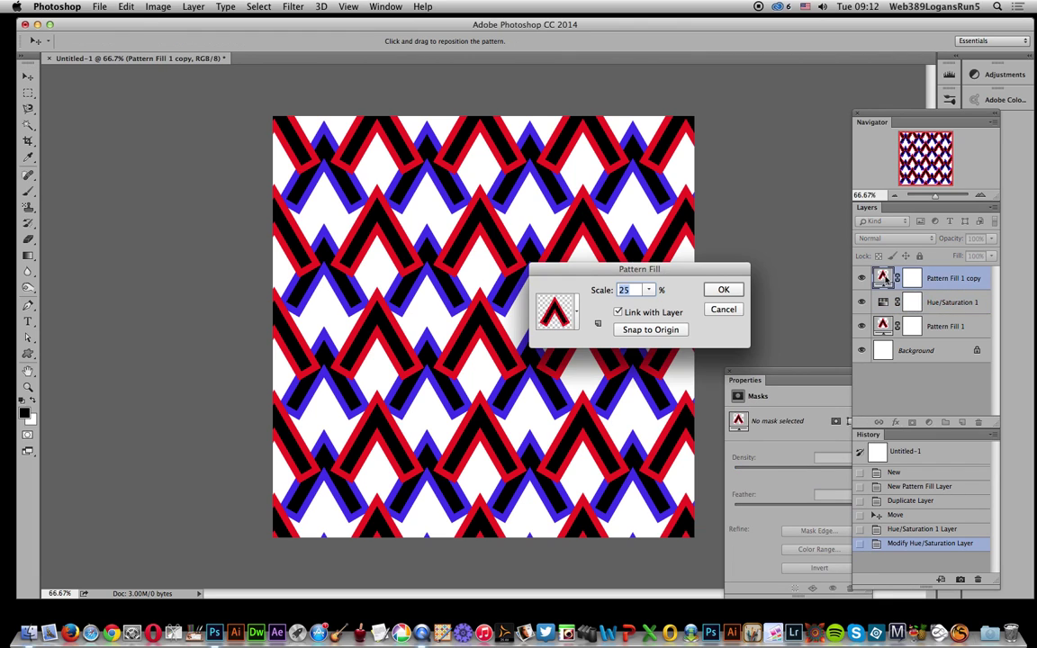
pyautogui.click(577, 314)
pyautogui.click(572, 362)
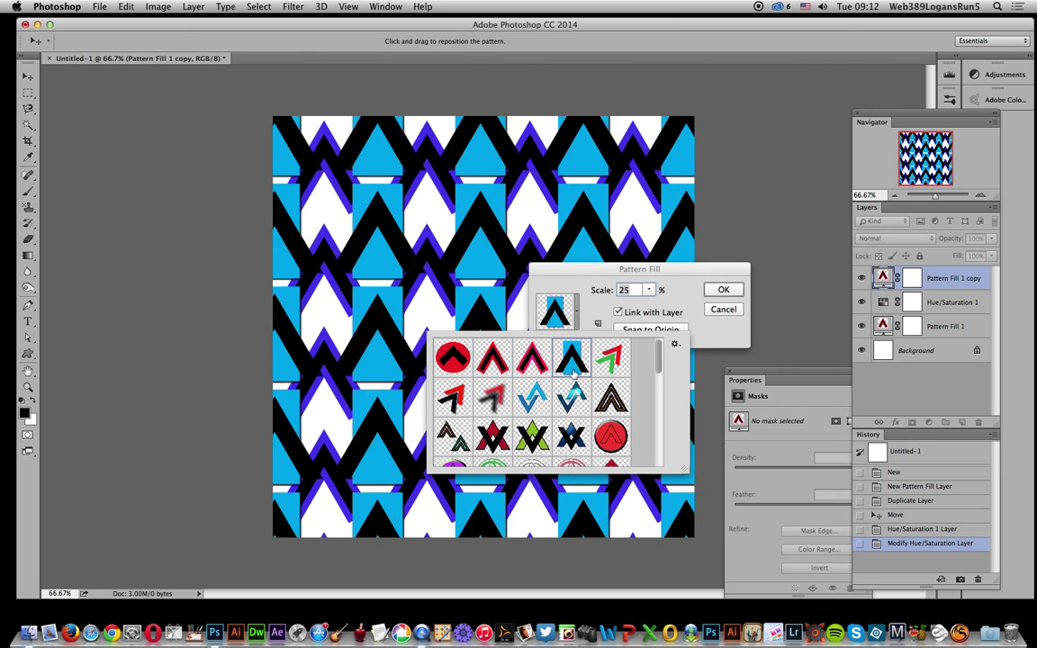
pyautogui.click(534, 361)
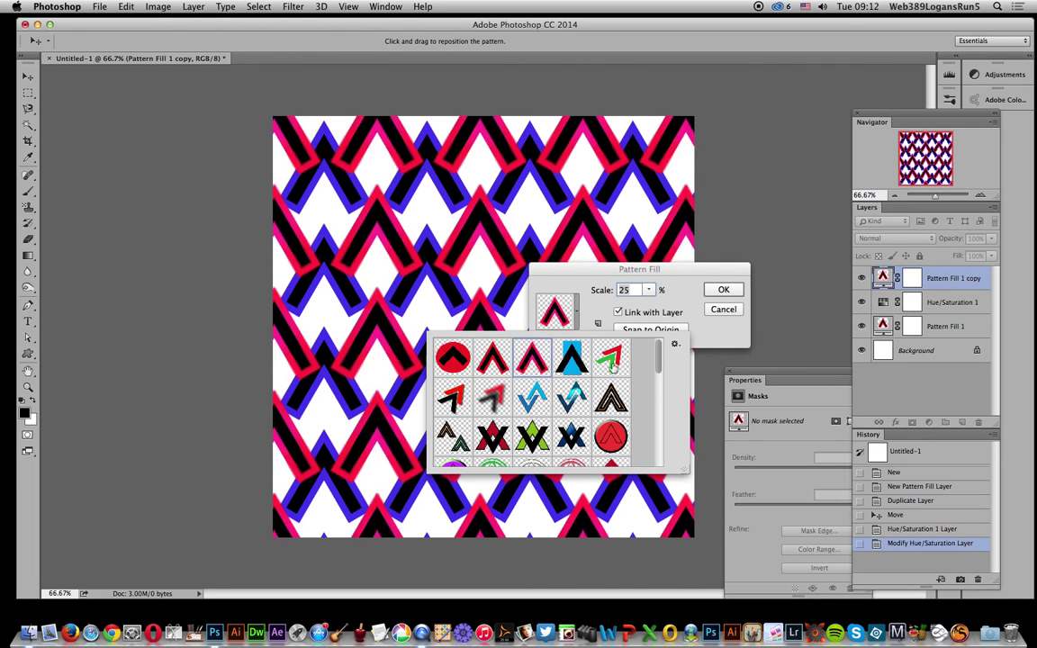
pyautogui.click(610, 358)
pyautogui.click(611, 398)
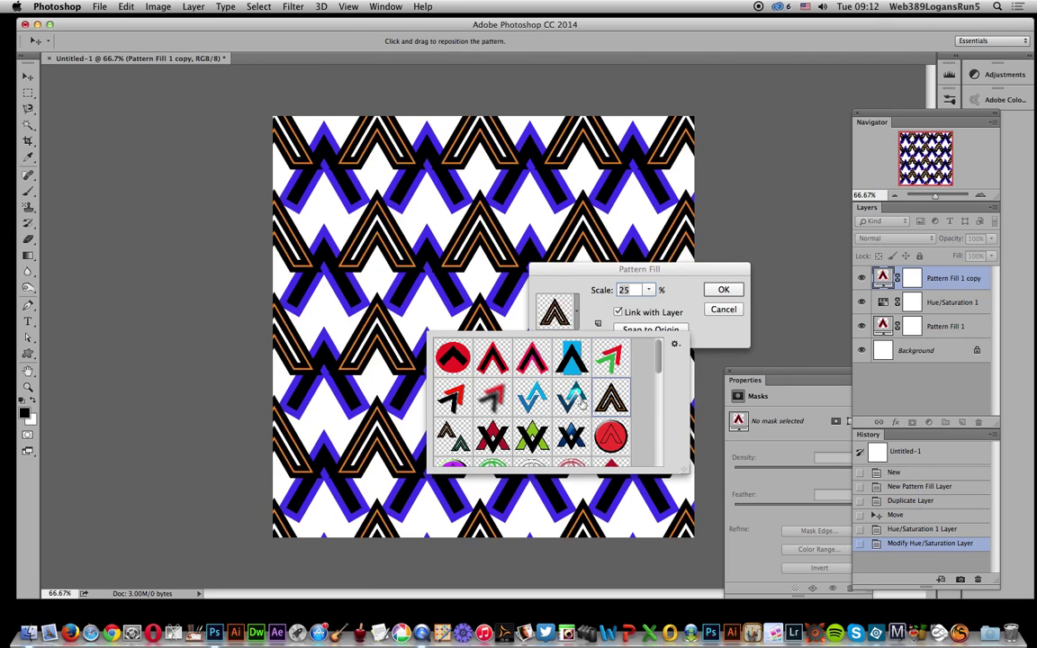
pyautogui.click(533, 396)
pyautogui.click(502, 434)
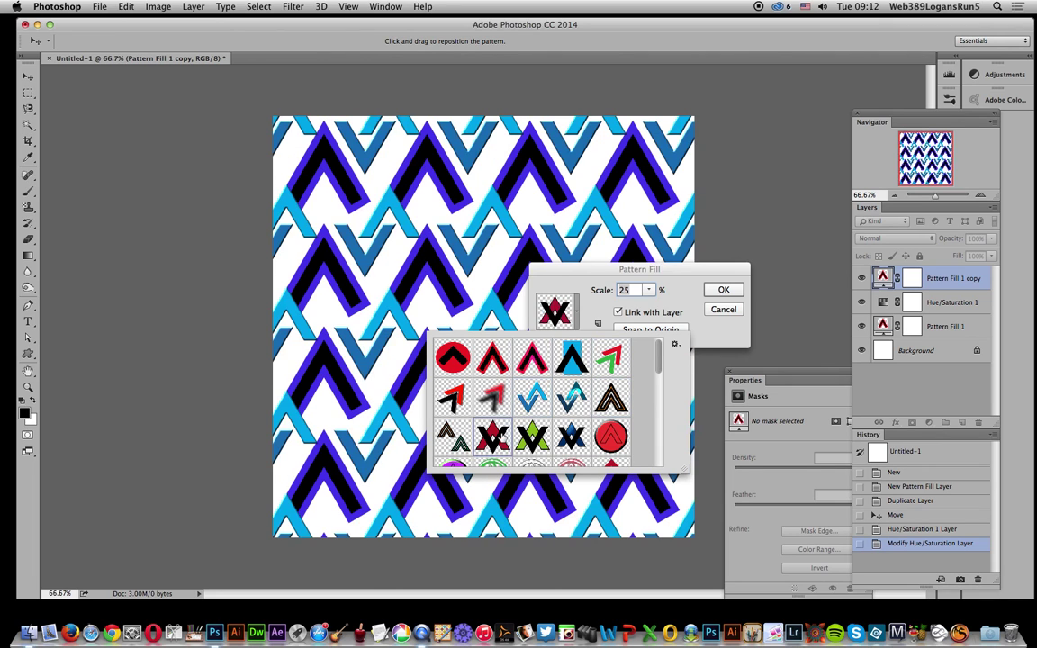
pyautogui.click(532, 437)
pyautogui.click(610, 437)
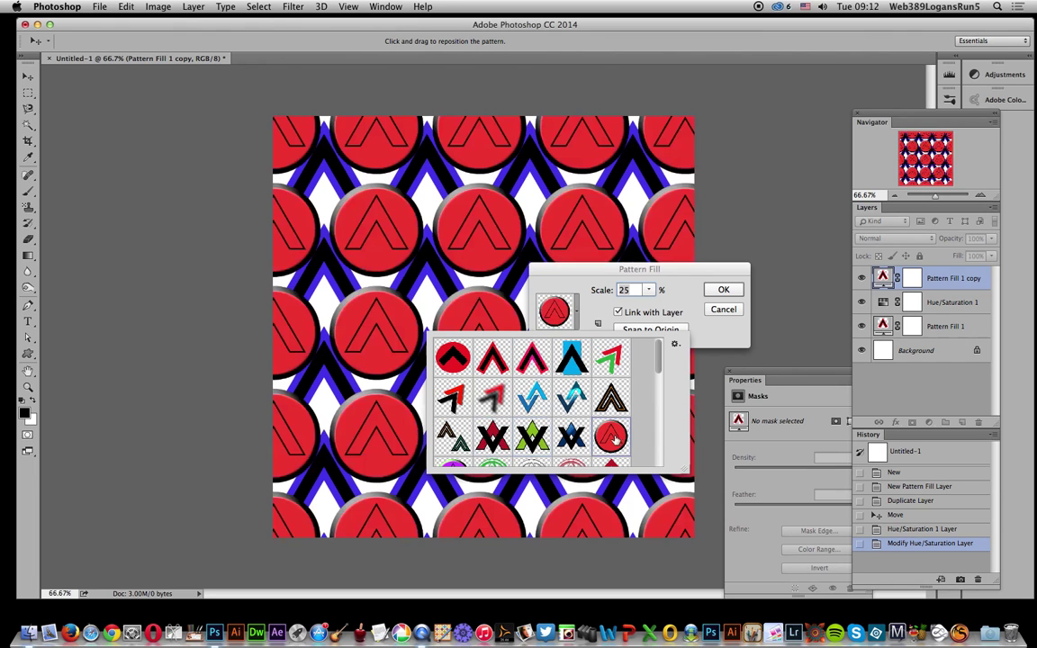
# - Apply the orange chevron pattern to Pattern Fill 1 copy, then reopen Pattern Fill 1's fill settings
pyautogui.scroll(-3, 636, 391)
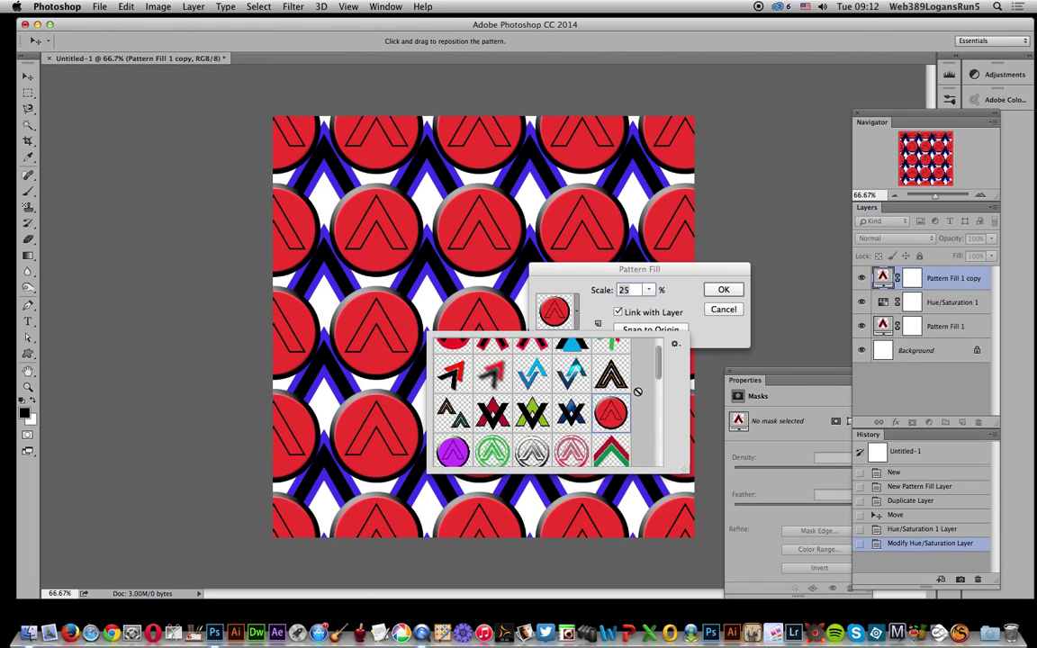
pyautogui.click(613, 374)
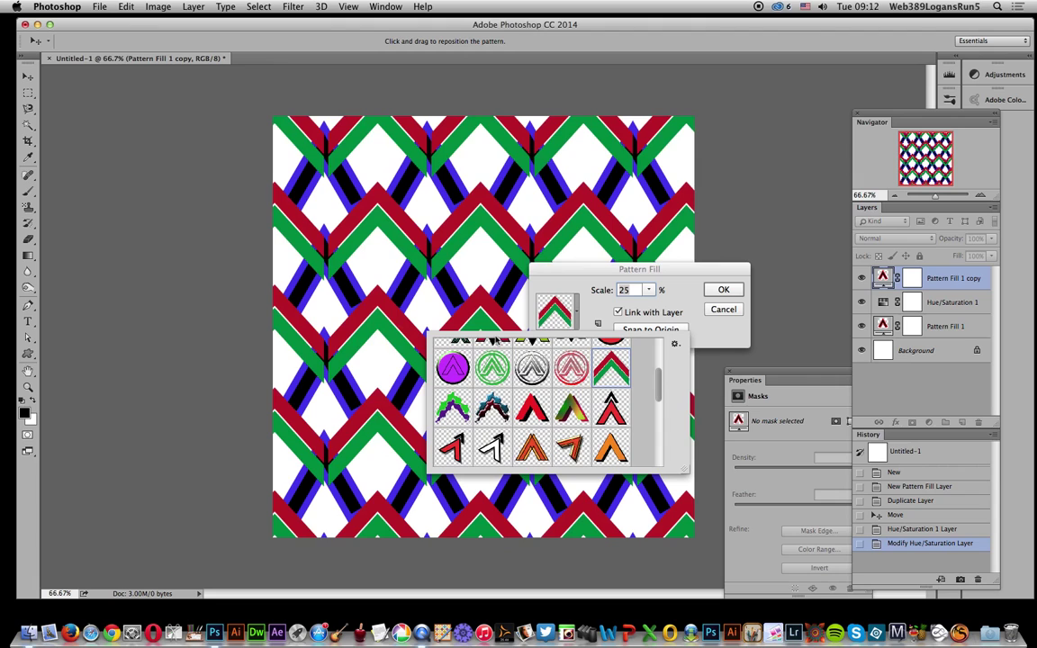
pyautogui.click(532, 448)
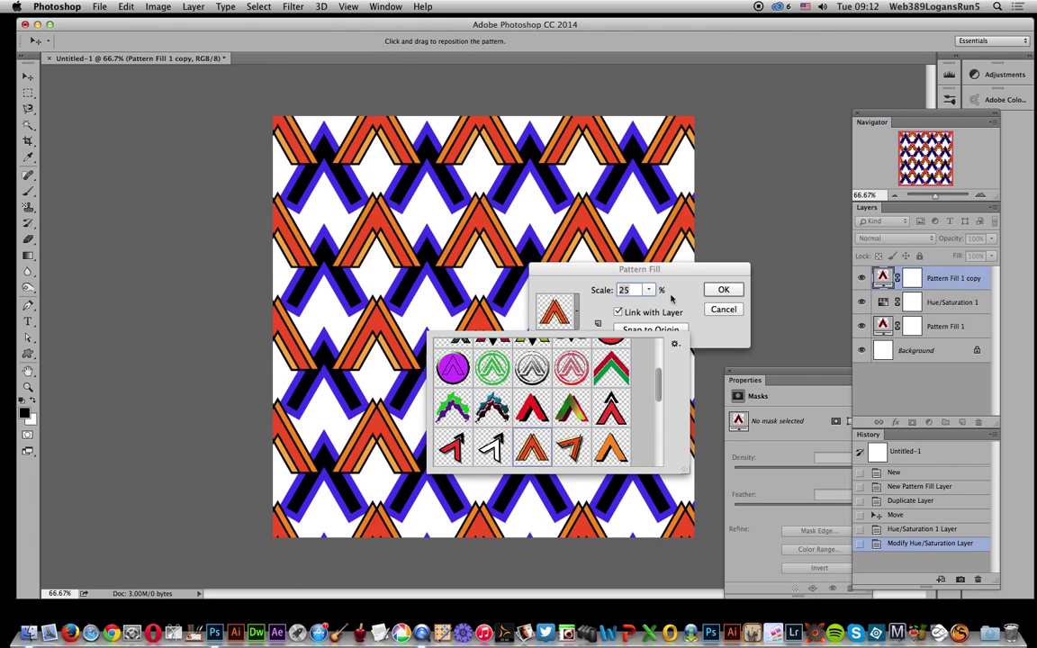
pyautogui.click(723, 292)
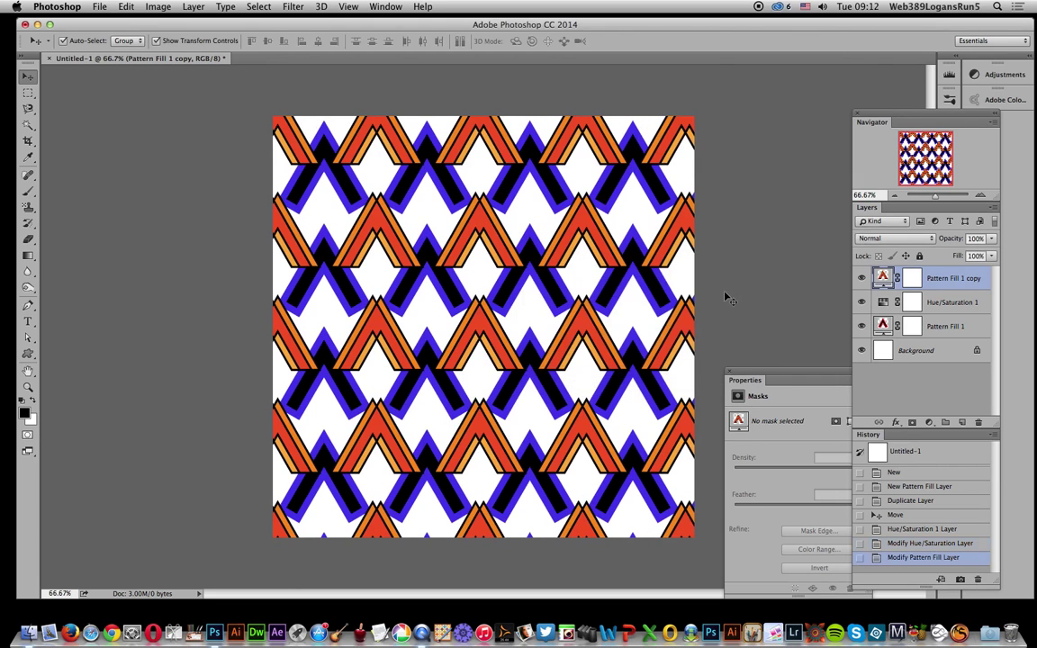
pyautogui.doubleClick(882, 326)
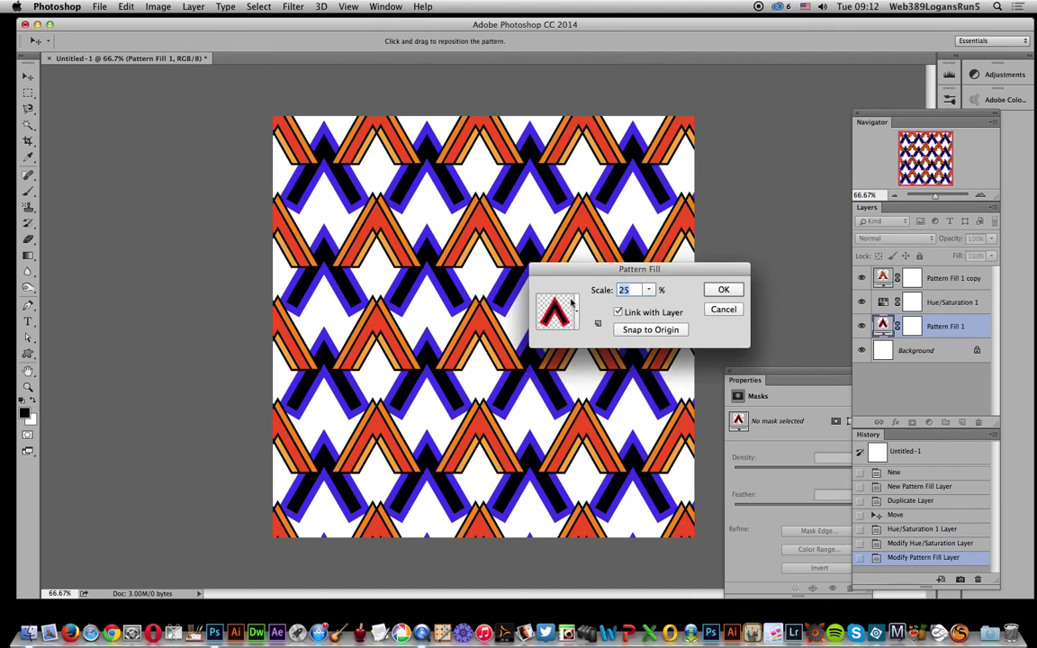
# - Give Pattern Fill 1 the orange chevron pattern and set Hue/Saturation 1 hue to +111
pyautogui.click(576, 312)
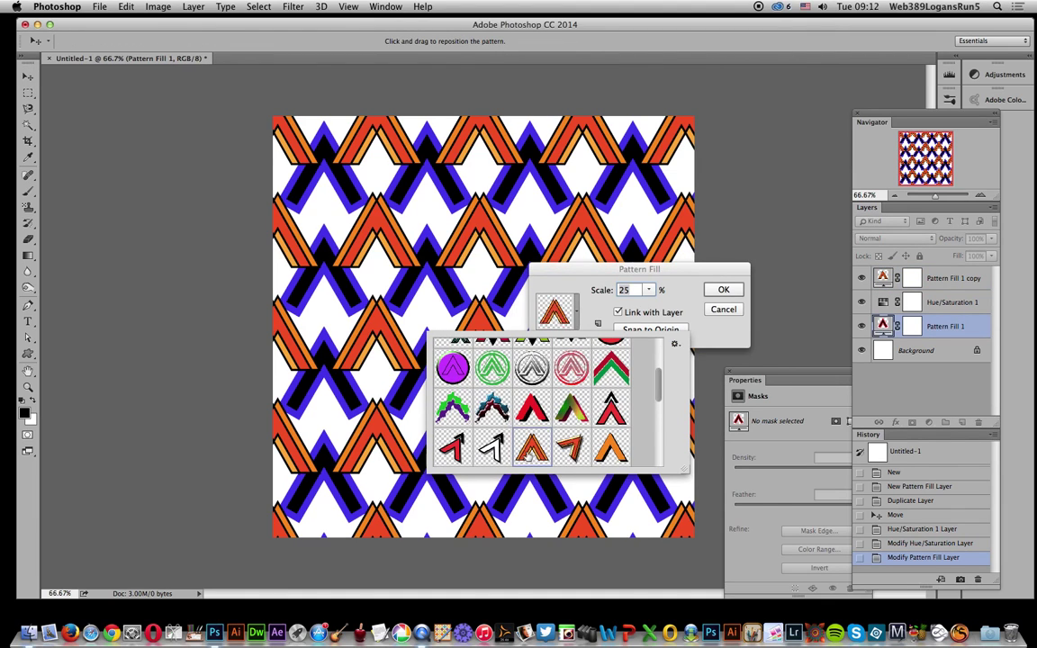
pyautogui.click(529, 450)
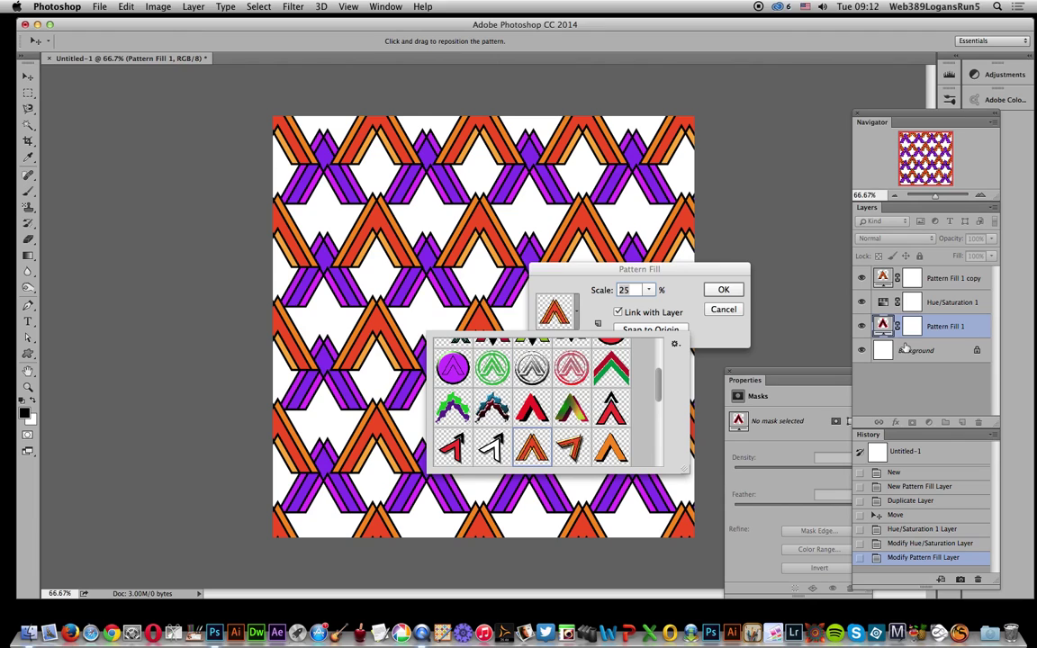
pyautogui.click(729, 297)
pyautogui.click(969, 302)
pyautogui.moveTo(823, 462)
pyautogui.mouseDown()
pyautogui.moveTo(810, 465)
pyautogui.moveTo(836, 466)
pyautogui.mouseUp()
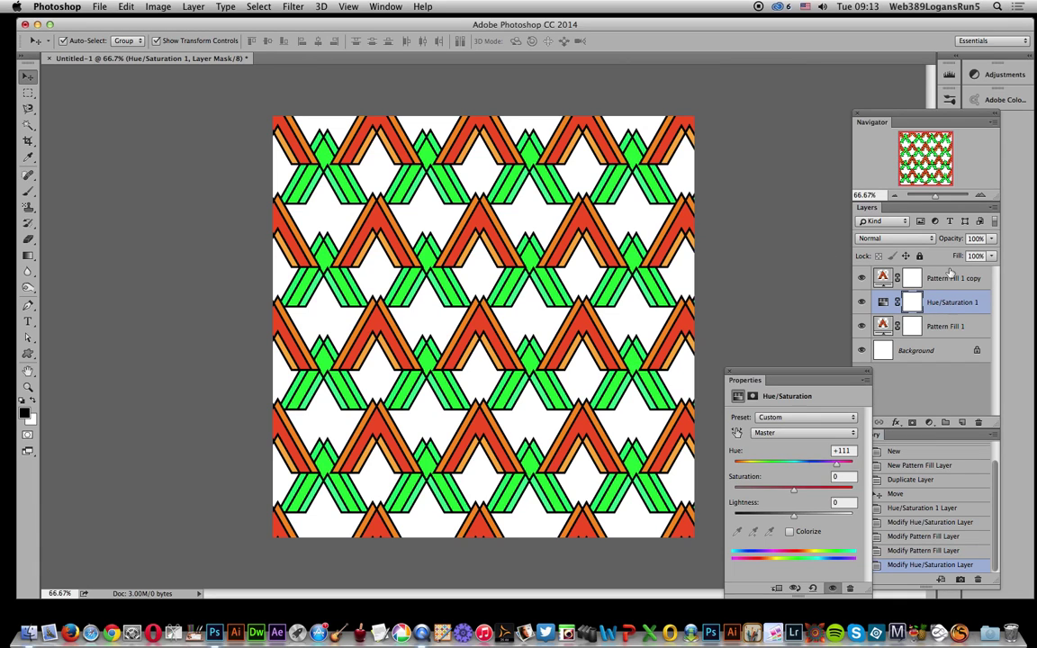
# - Delete the Hue/Saturation 1 layer and its mask, then show the New Adjustment Layer submenu
pyautogui.click(979, 422)
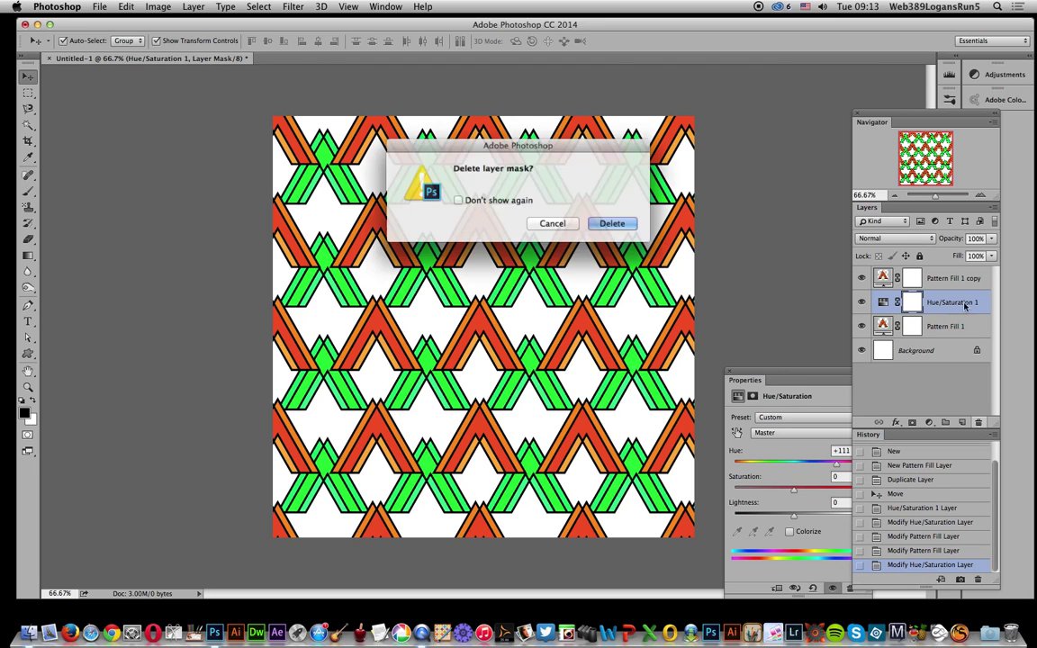
pyautogui.click(612, 223)
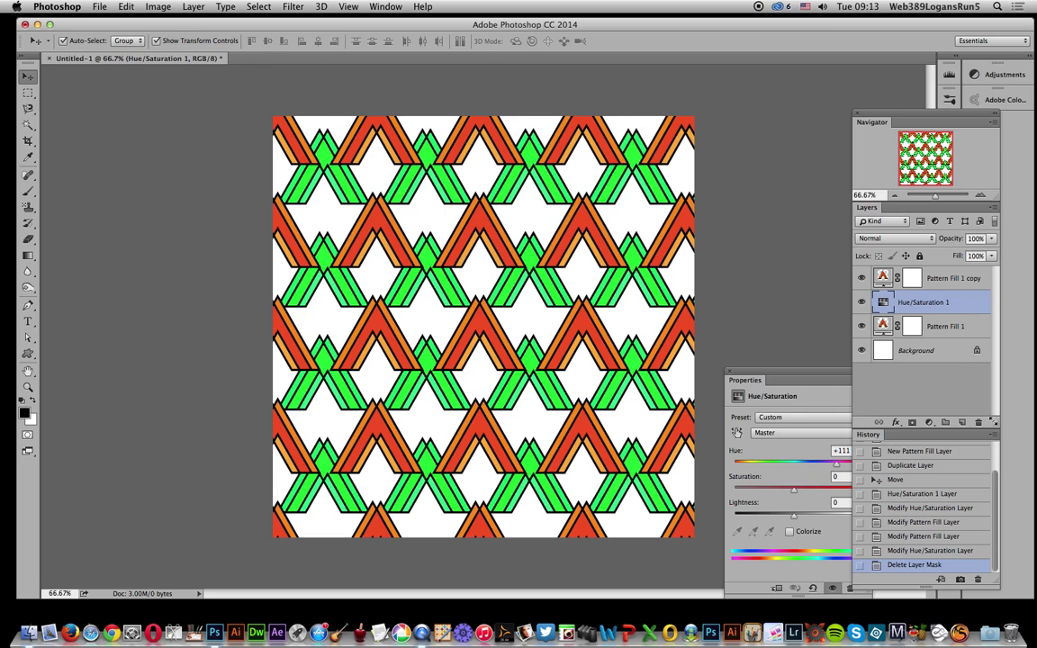
pyautogui.press('Delete')
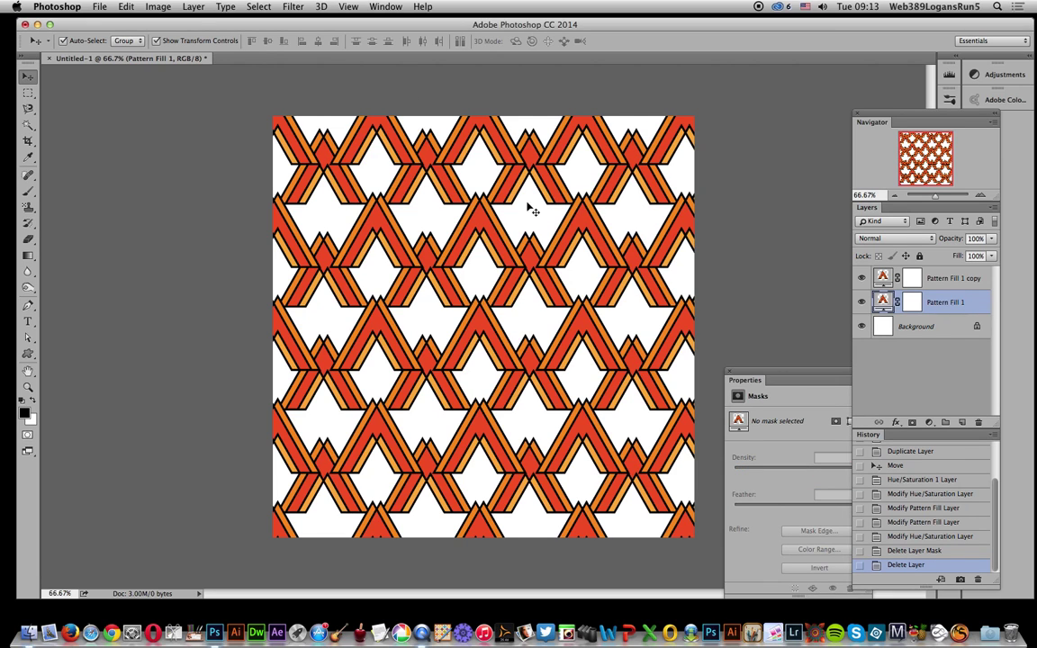
pyautogui.click(191, 7)
pyautogui.moveTo(270, 130)
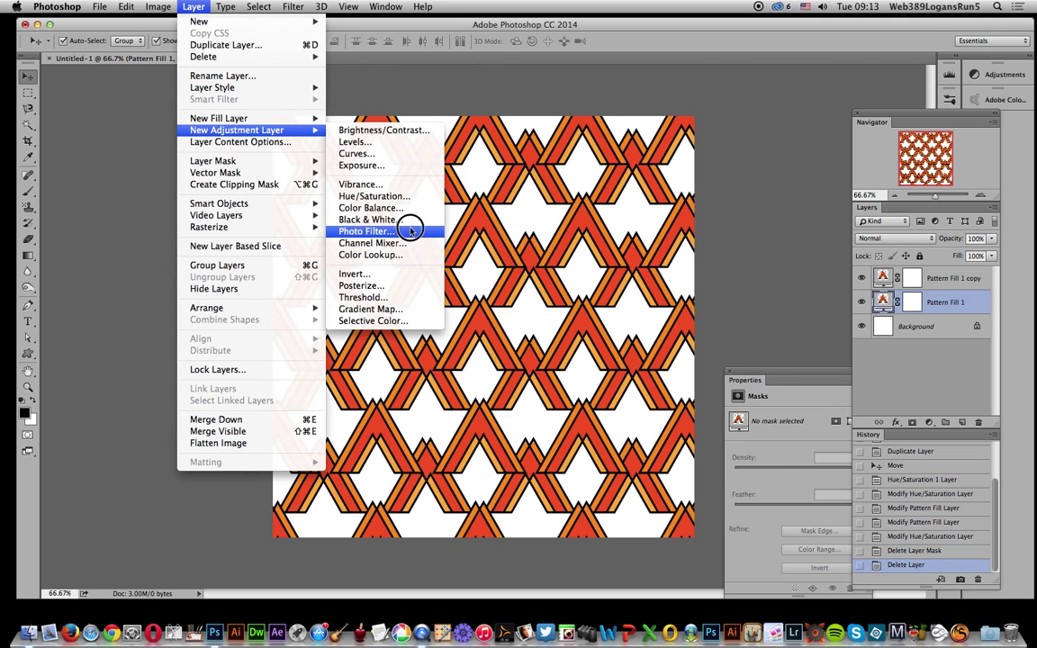
# - Add a Color Lookup 1 adjustment layer using the Bleach Bypass.look 3DLUT file
pyautogui.click(407, 255)
pyautogui.click(531, 323)
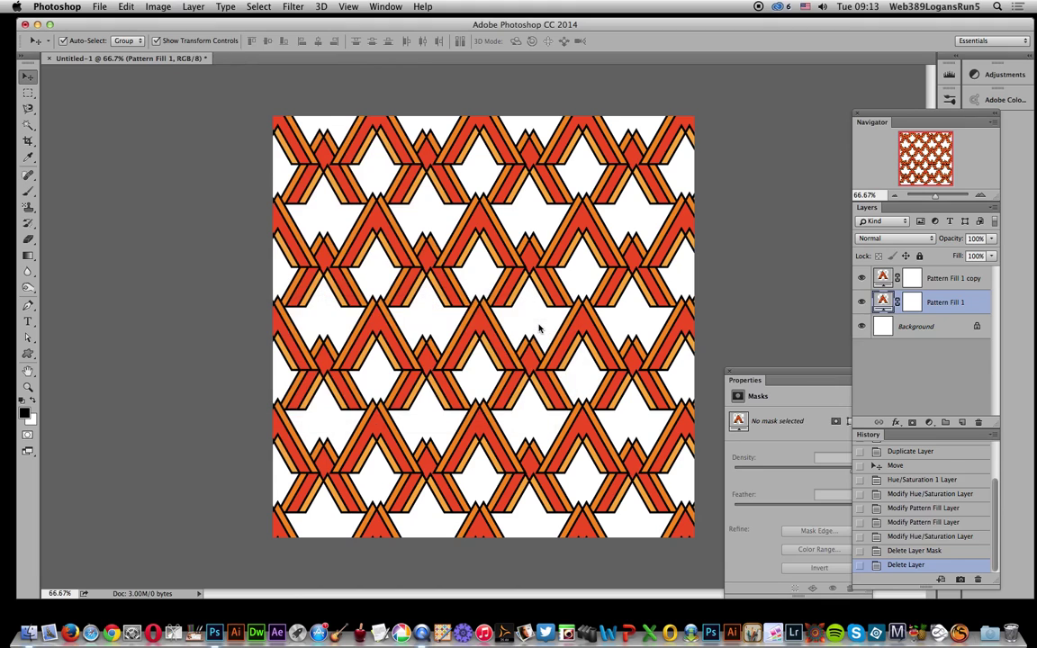
pyautogui.click(824, 419)
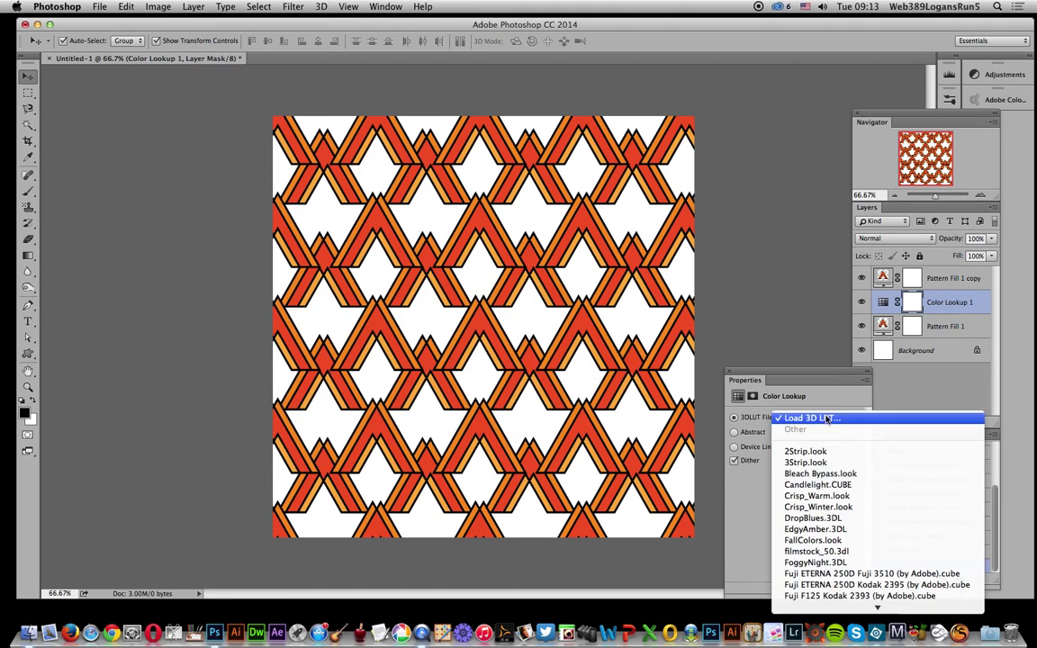
pyautogui.click(809, 454)
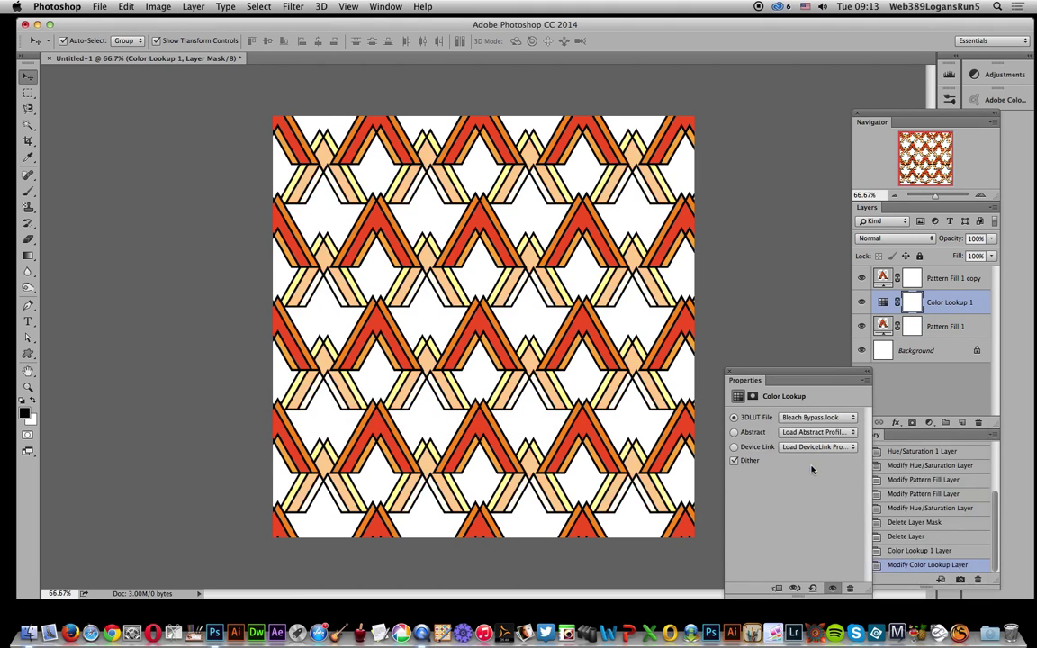